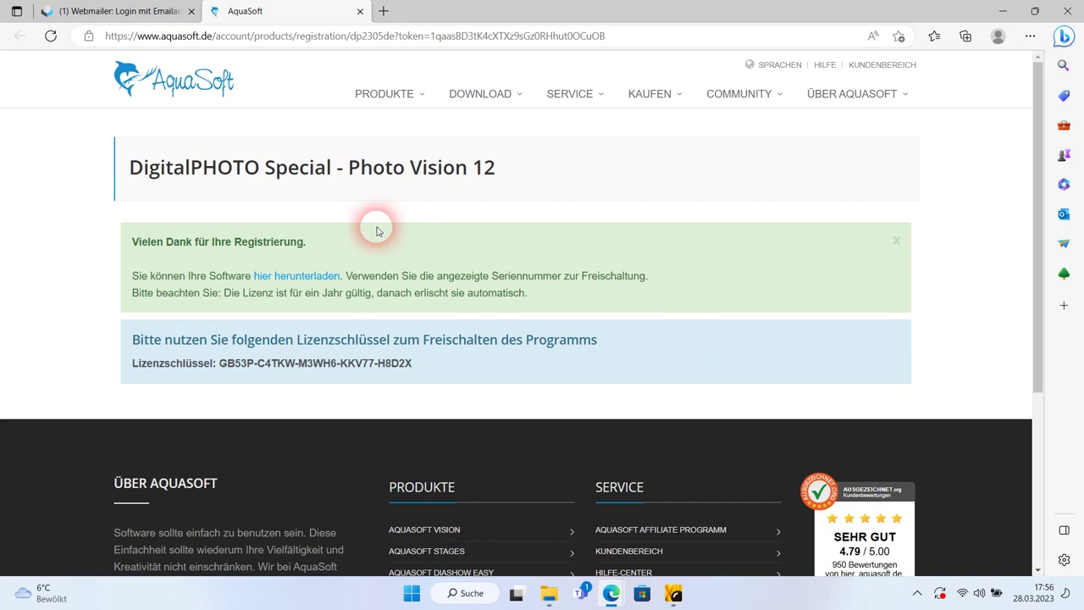
Step: Close the webmail tab, download Photo Vision 12 from the registration page and start its standard installation
left_click(190, 11)
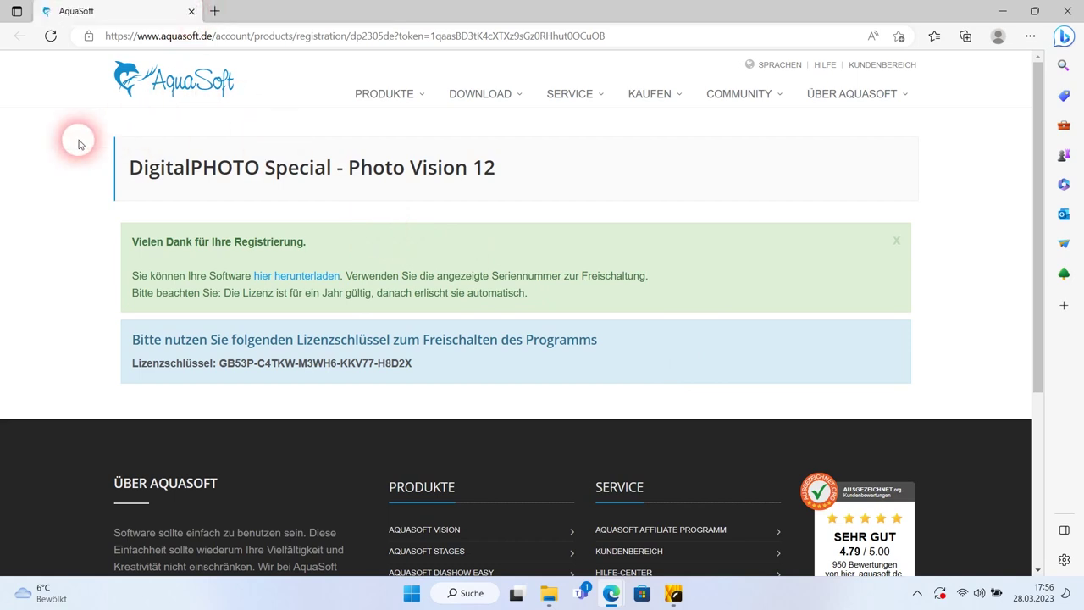
left_click(297, 278)
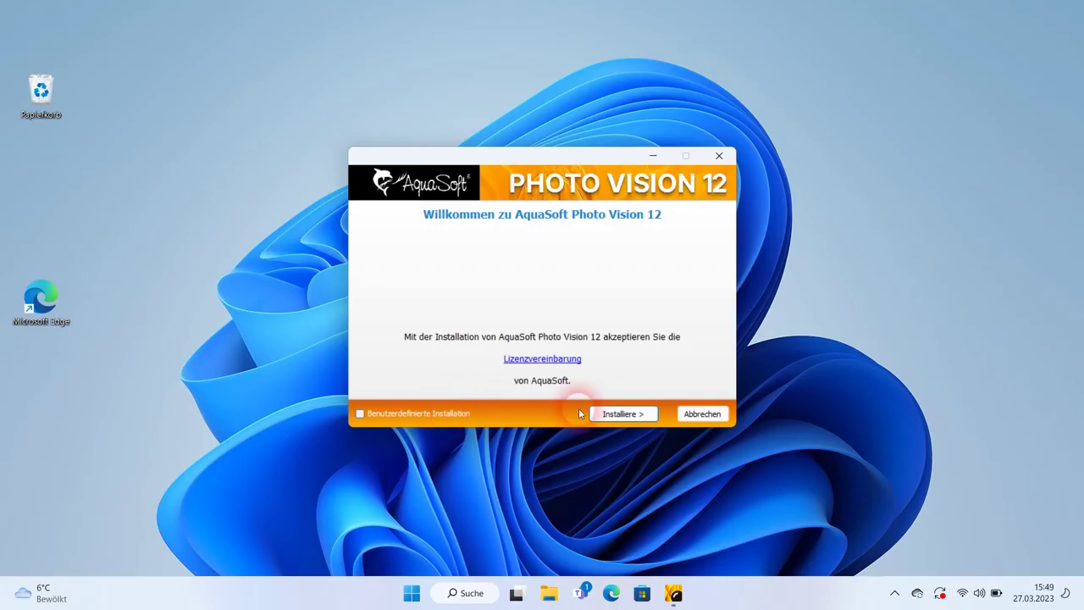
left_click(619, 412)
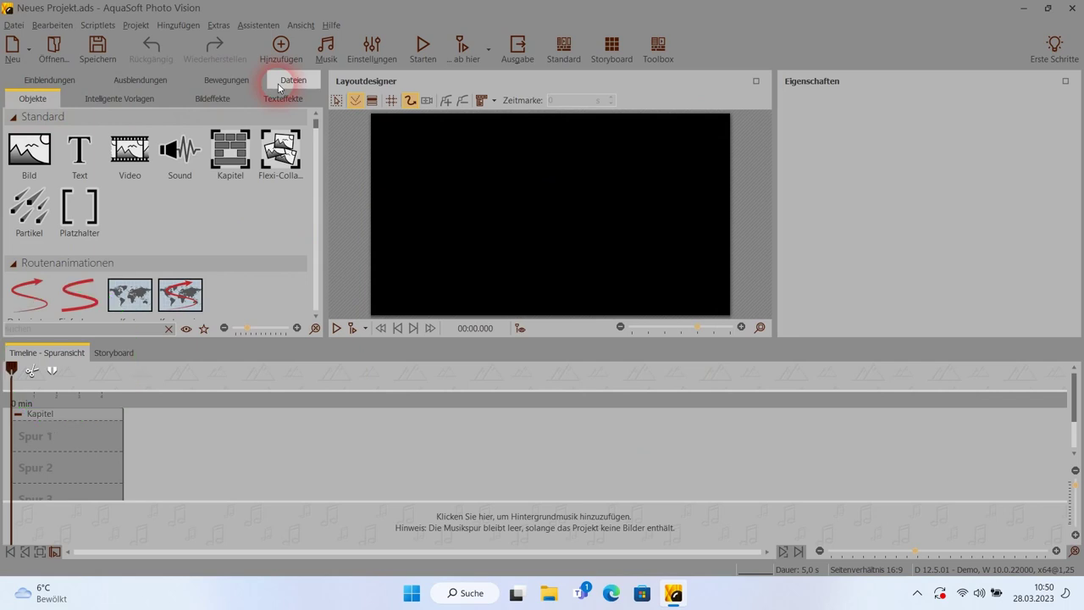
Step: Open the diashow_futter folder on the desktop in the built-in file browser
left_click(278, 87)
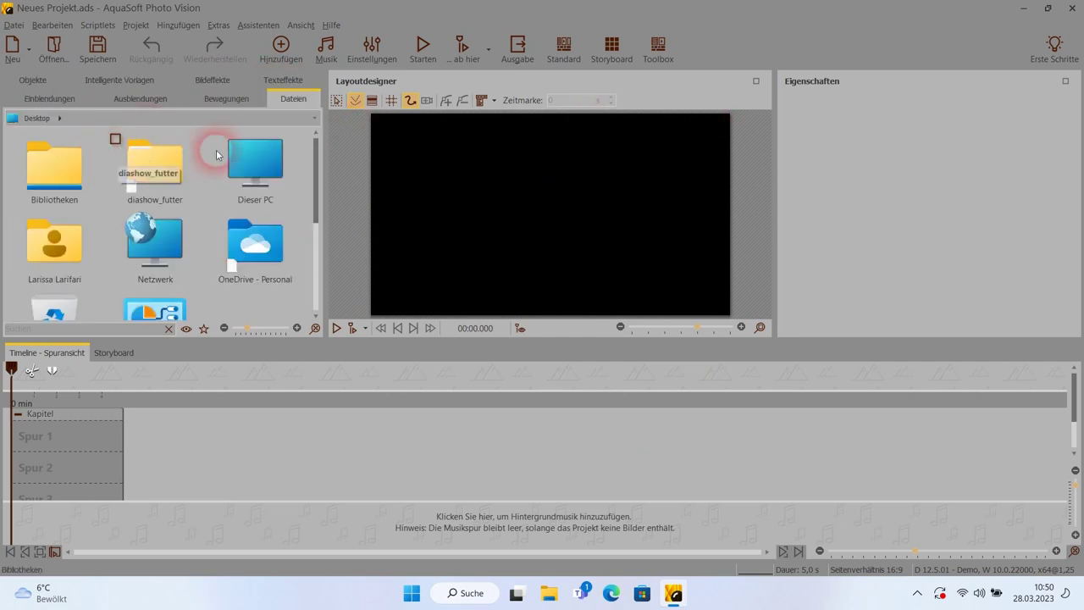
double_click(244, 150)
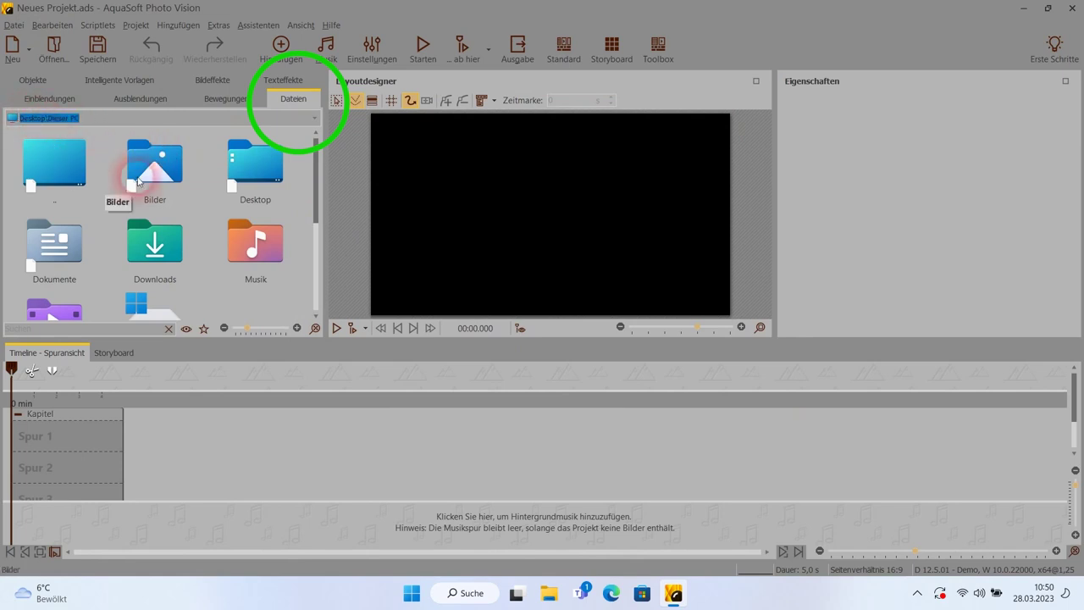
double_click(269, 170)
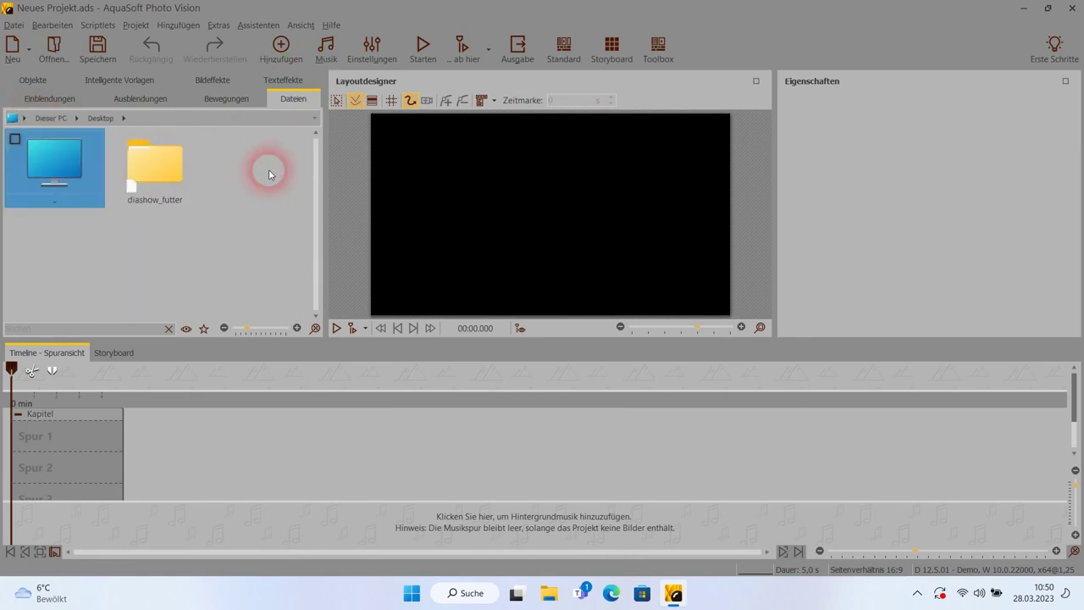
double_click(178, 178)
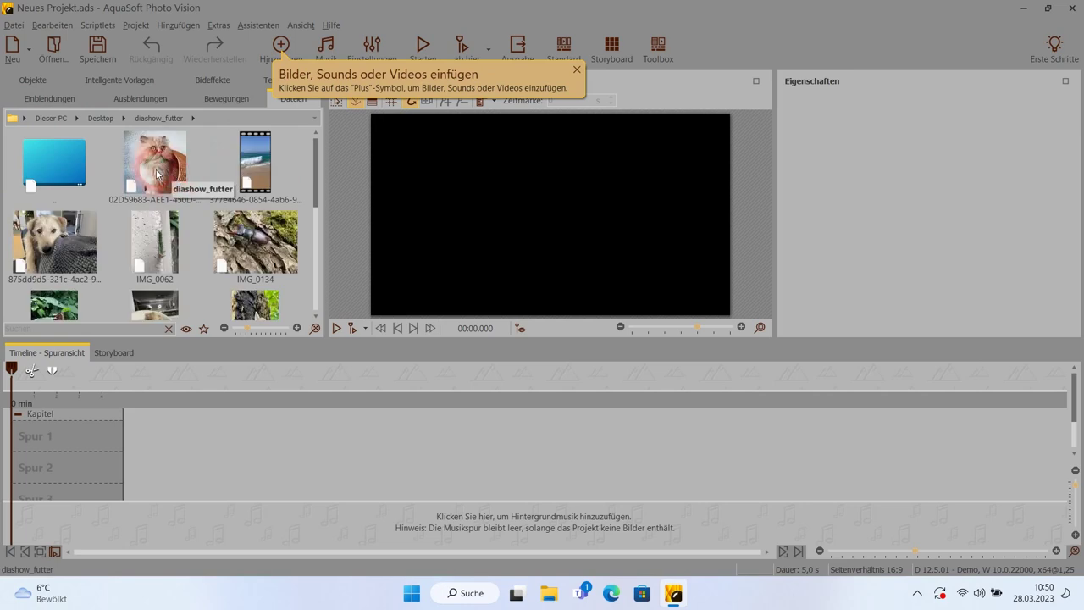
Step: Add the photo of the dog on the grey blanket, IMG_0134, IMG_6635, IMG_8917 and makako1 to the timeline in that order
left_click_drag(51, 227, 178, 424)
double_click(254, 241)
scroll(204, 212, "down", 3)
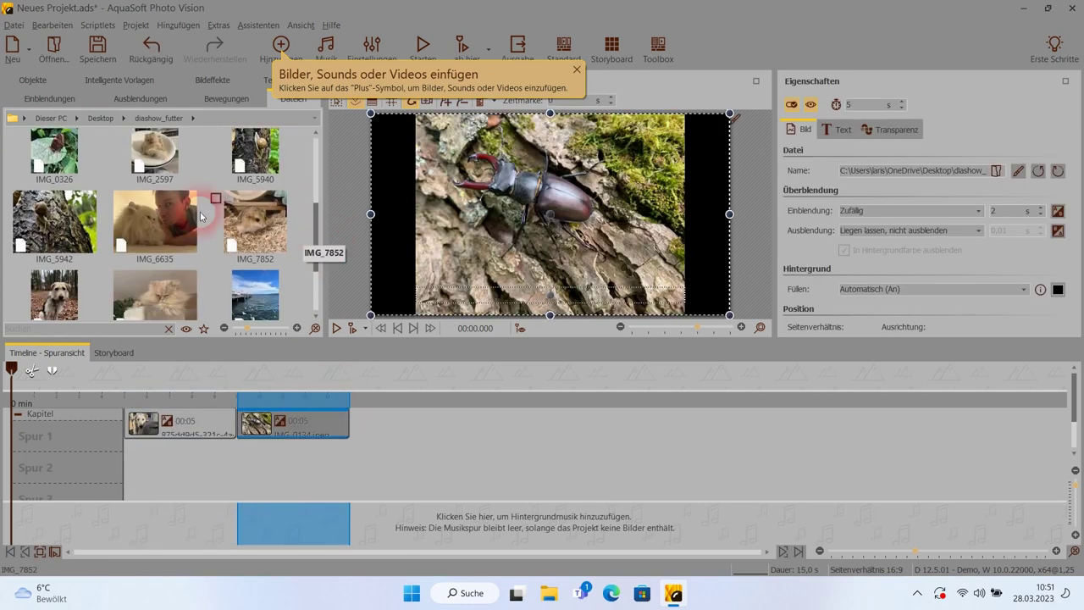
left_click_drag(203, 212, 406, 414)
left_click_drag(155, 295, 530, 419)
left_click(316, 273)
left_click_drag(155, 275, 618, 396)
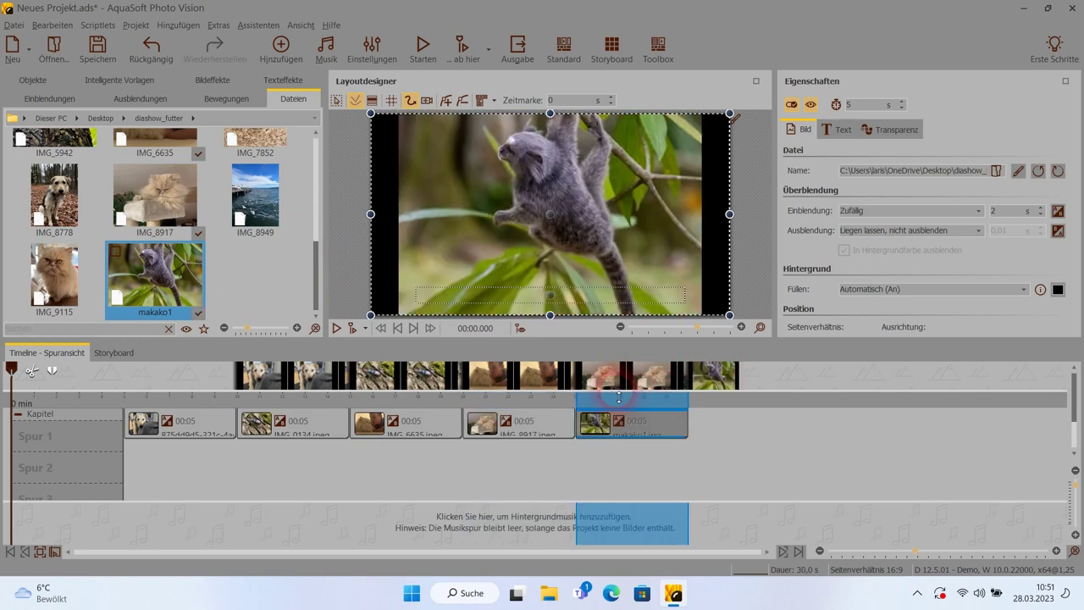
Step: Add IMG_7852 and IMG_5940 to the end of the timeline from the diashow_futter folder in Windows Explorer, then minimize Explorer
left_click(546, 595)
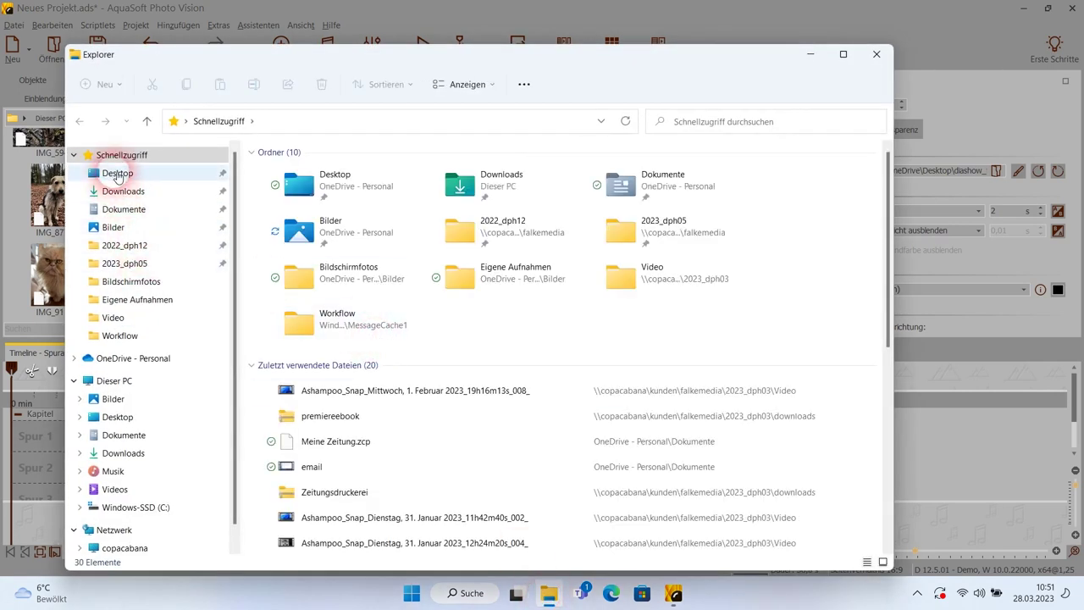
left_click(118, 174)
left_click(292, 203)
double_click(291, 203)
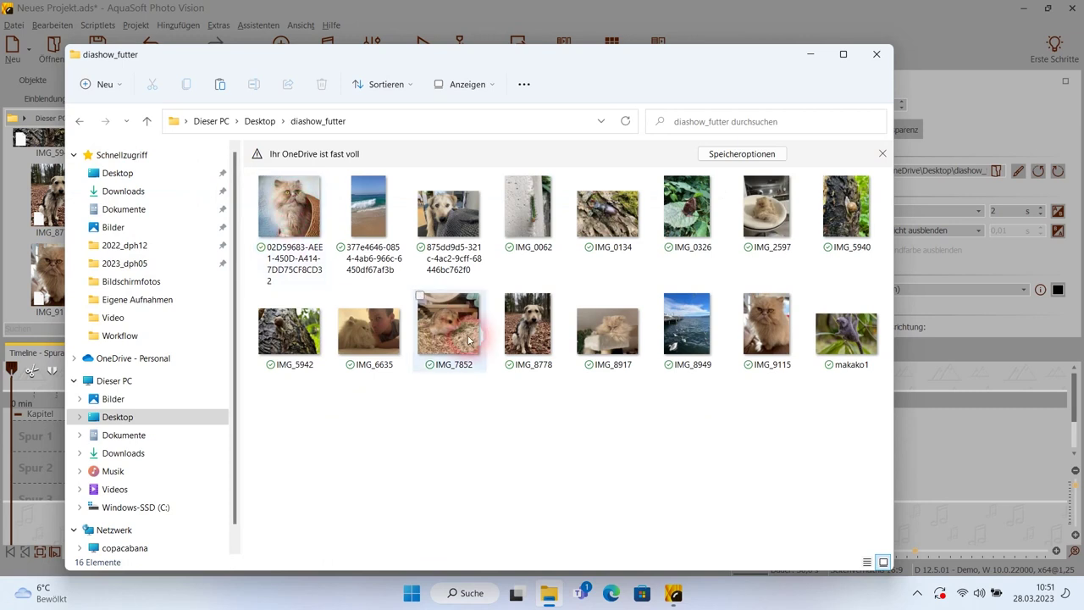
left_click_drag(462, 329, 913, 431)
left_click_drag(852, 203, 1010, 446)
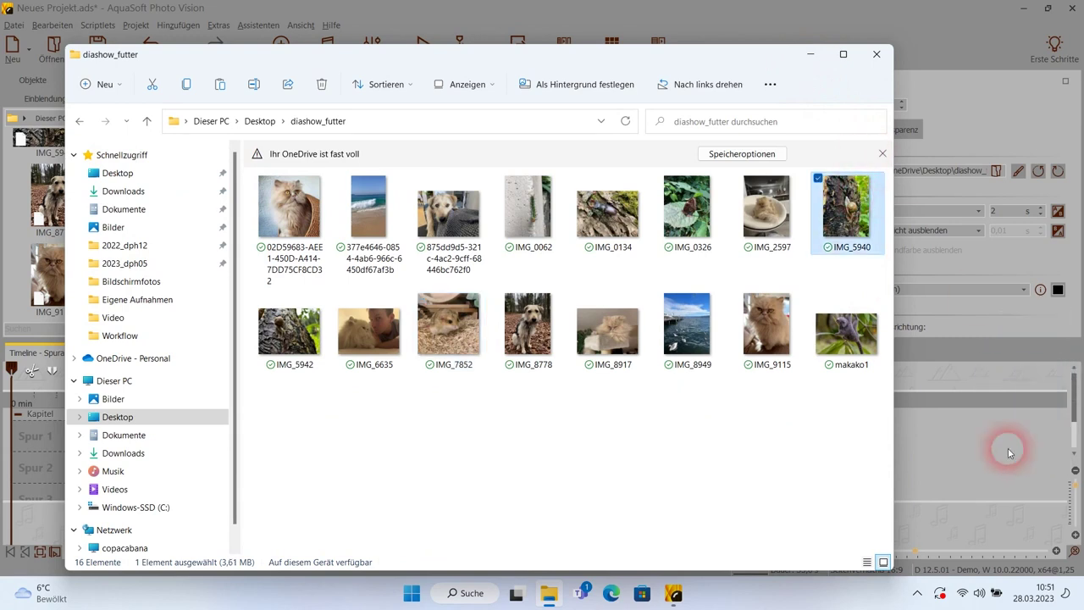
left_click(801, 53)
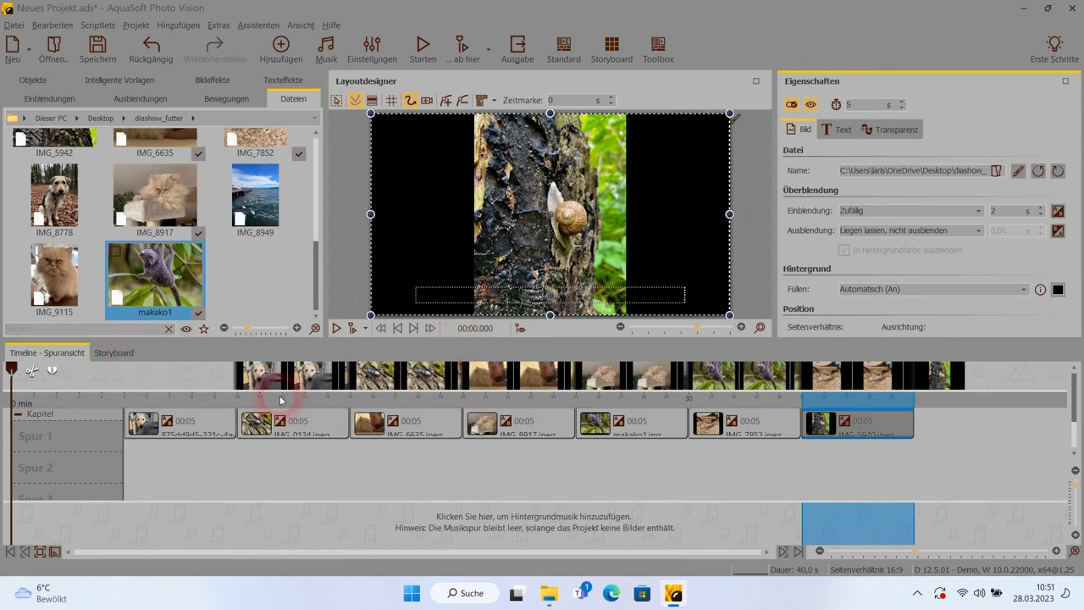
Step: Preview the slideshow from the beginning, and again from a playhead position within the IMG_8917 clip
left_click(337, 329)
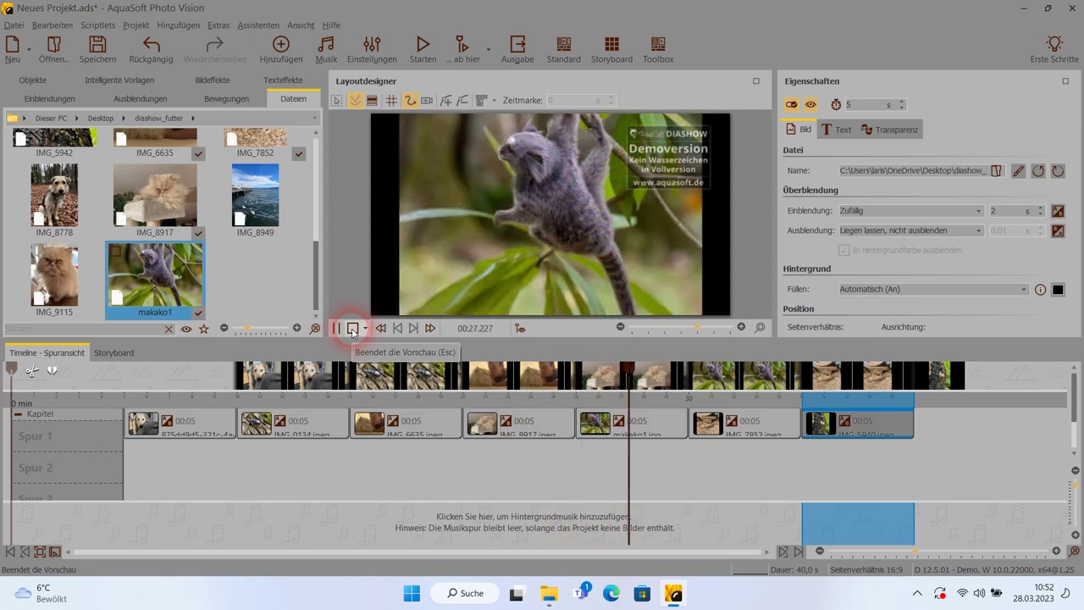
left_click(353, 328)
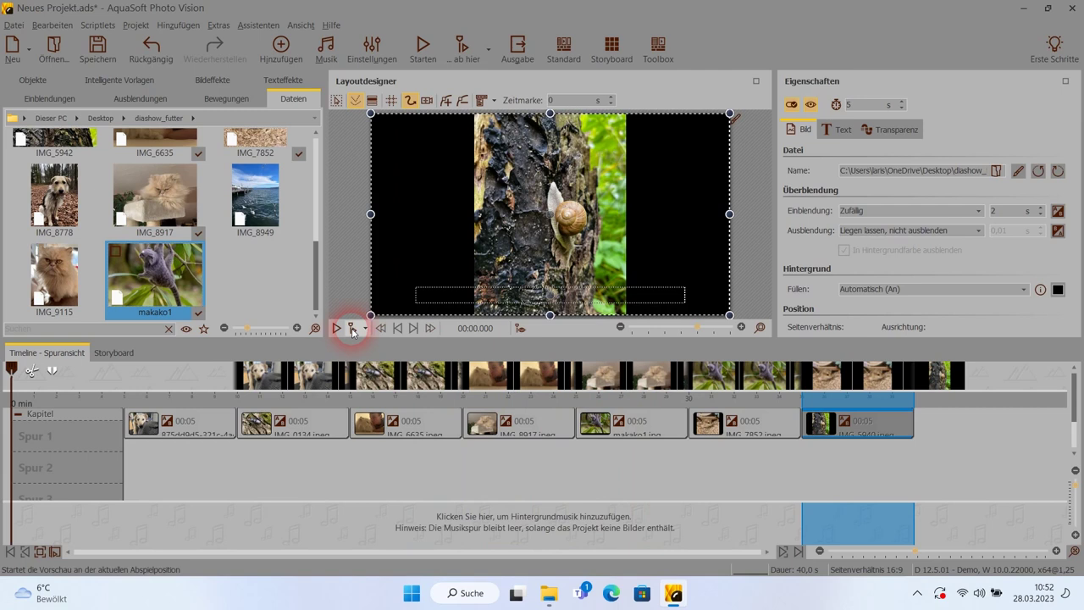
left_click_drag(359, 375, 503, 374)
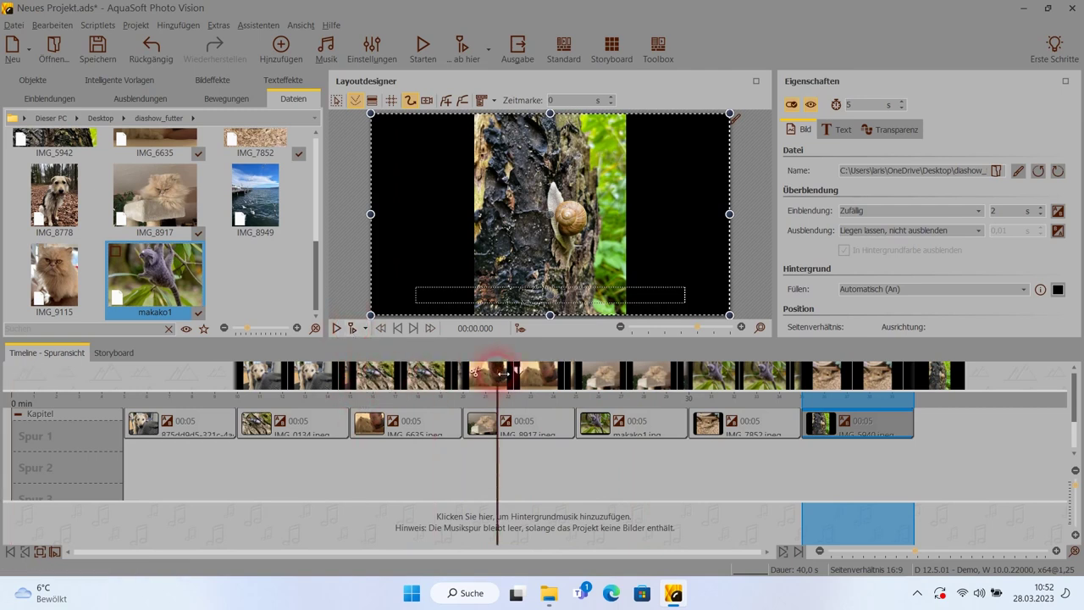
left_click(353, 329)
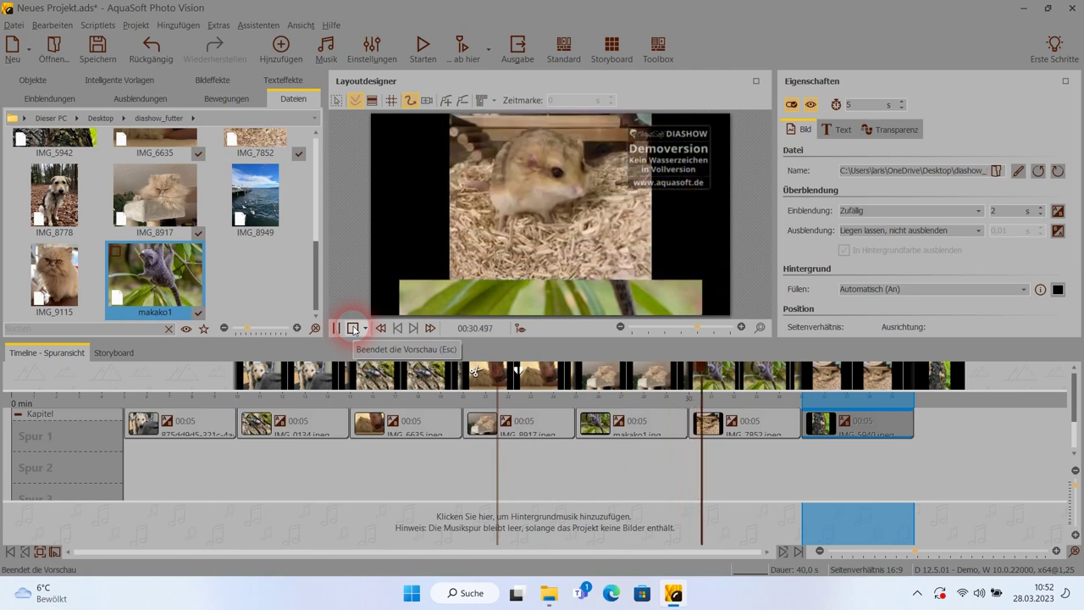
left_click(355, 329)
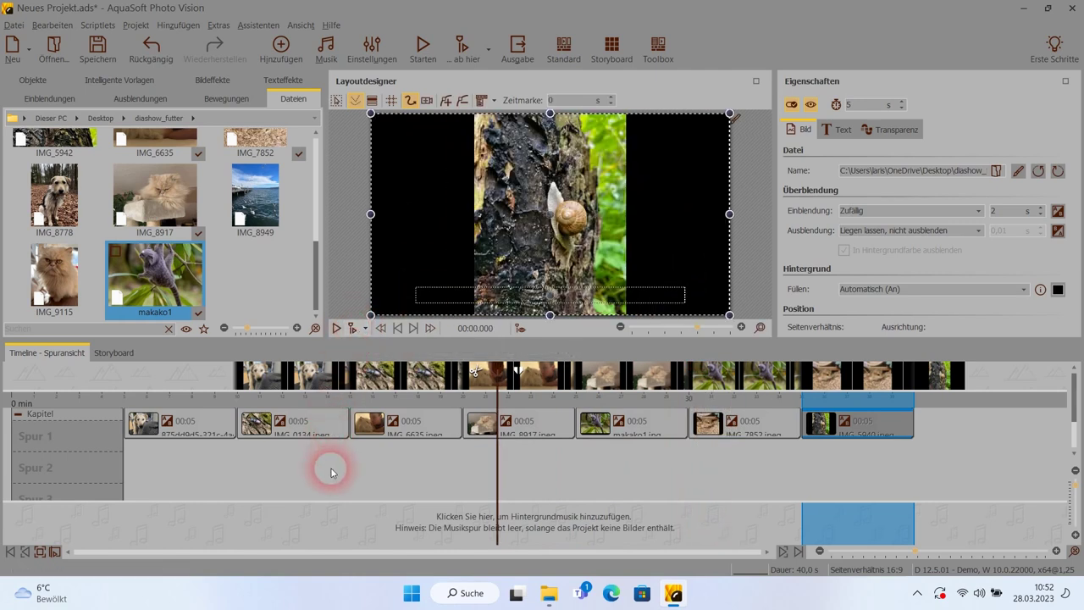
Step: Enlarge the dog photo in the first clip and reposition it until it fills the whole frame
left_click(191, 424)
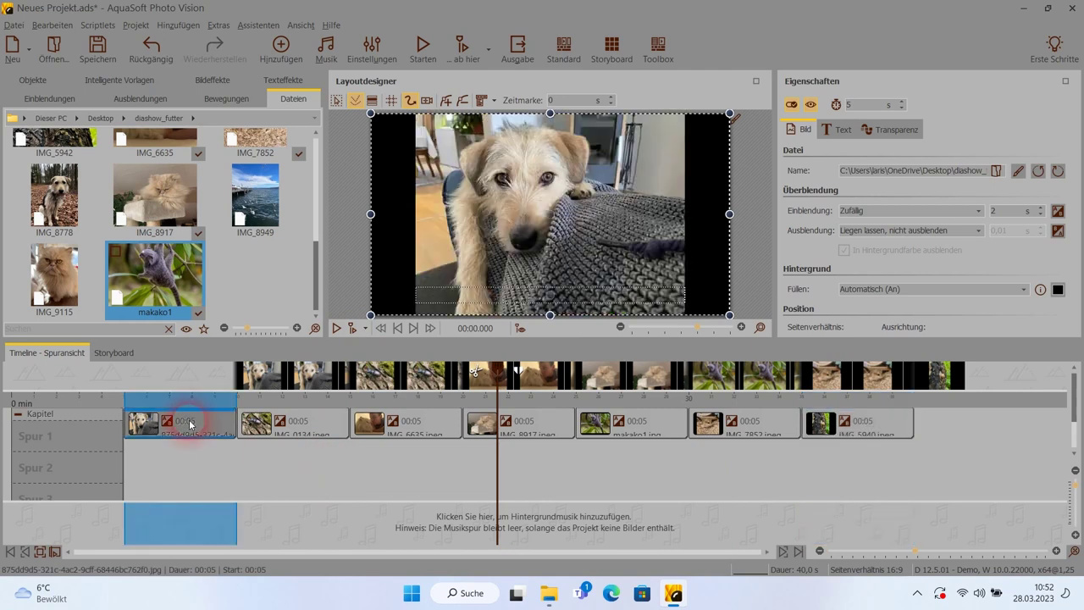
left_click(490, 282)
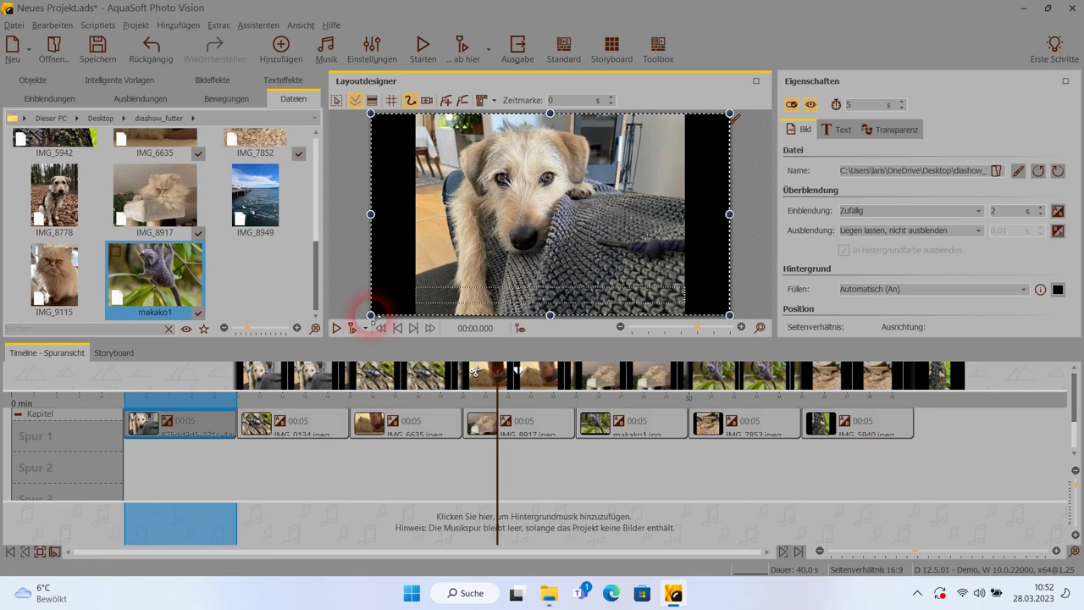
left_click_drag(370, 315, 366, 356)
left_click_drag(463, 216, 474, 196)
mouse_move(700, 222)
left_mouse_down()
mouse_move(703, 181)
mouse_move(702, 223)
mouse_move(684, 226)
left_mouse_up()
left_click_drag(746, 161, 688, 104)
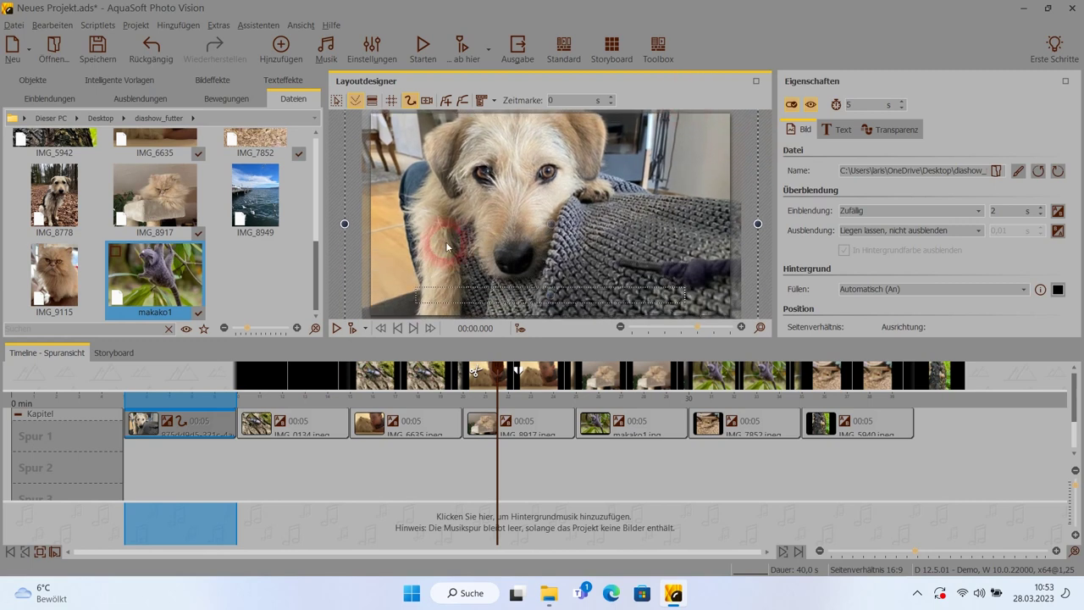
Step: Enlarge the snail photo IMG_5940 in the layout and shift it so the snail sits near the middle of the frame
left_click(407, 431)
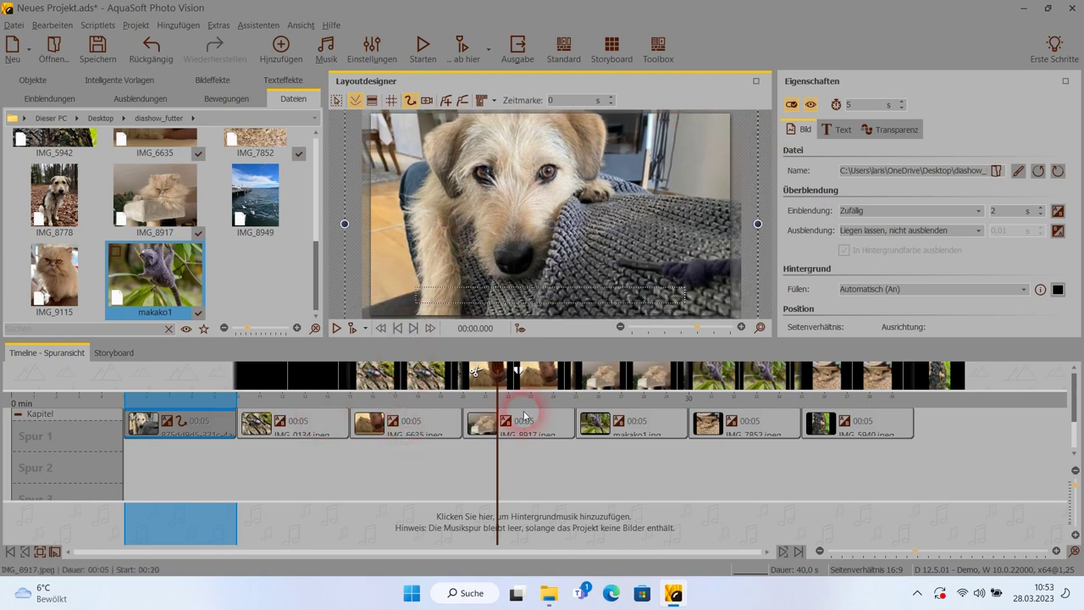
left_click(817, 426)
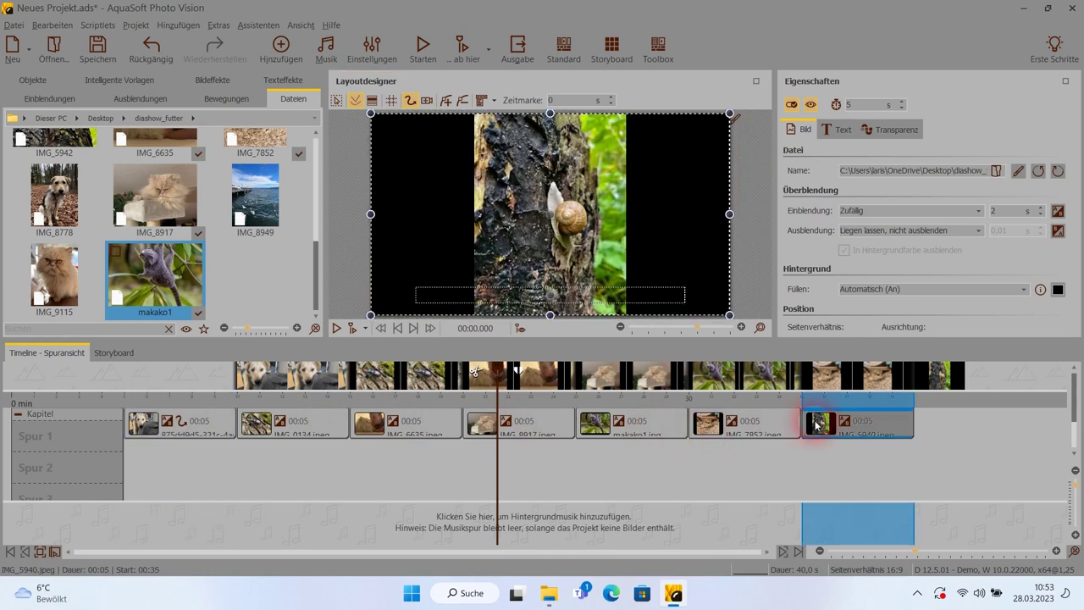
left_click_drag(638, 313, 669, 230)
left_click(876, 442)
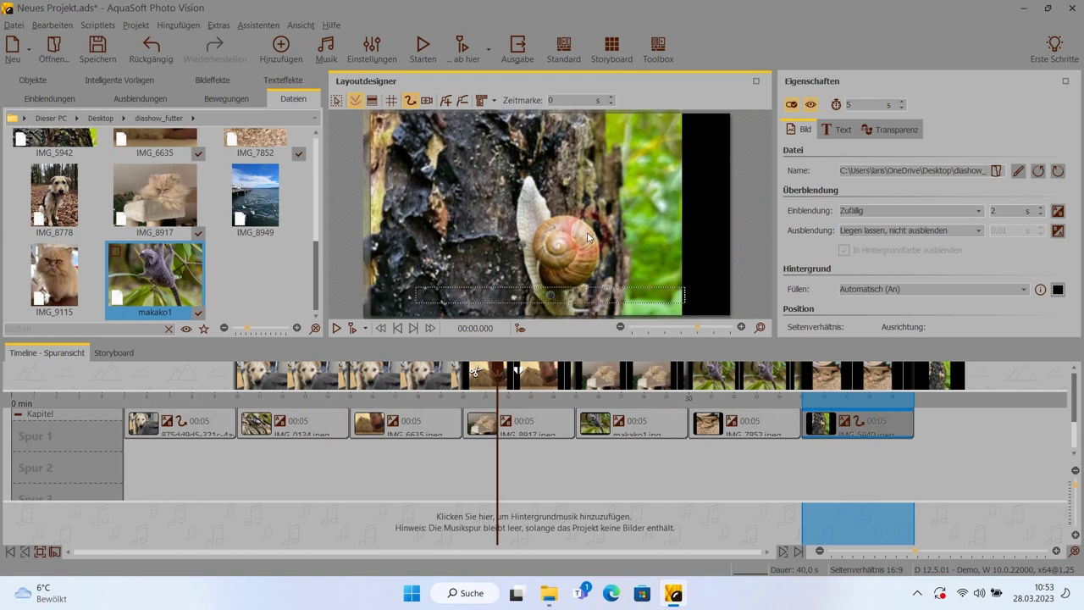
left_click(697, 328)
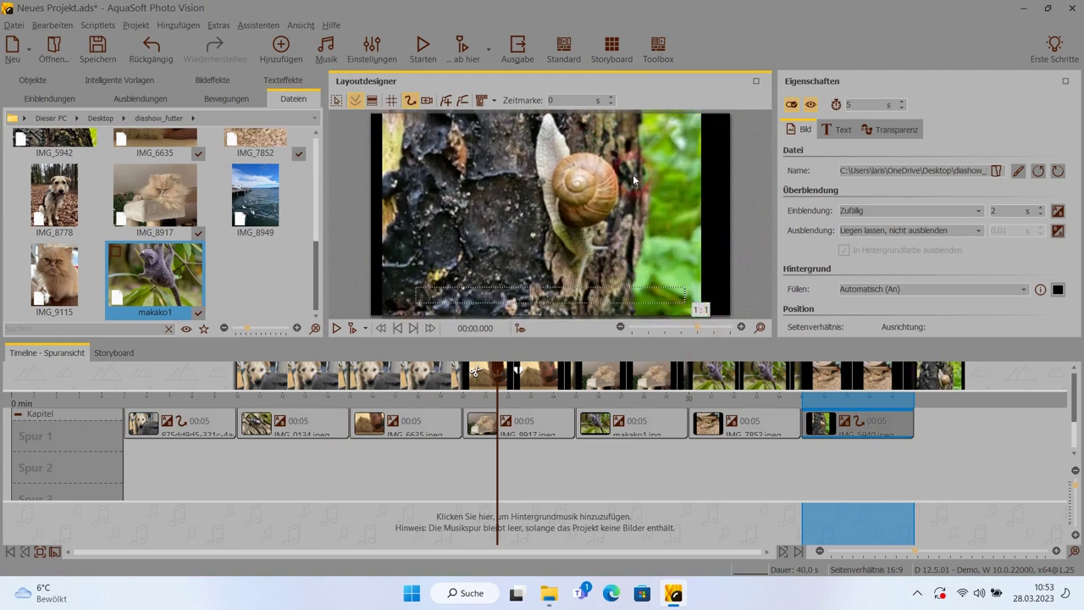
left_click(704, 372)
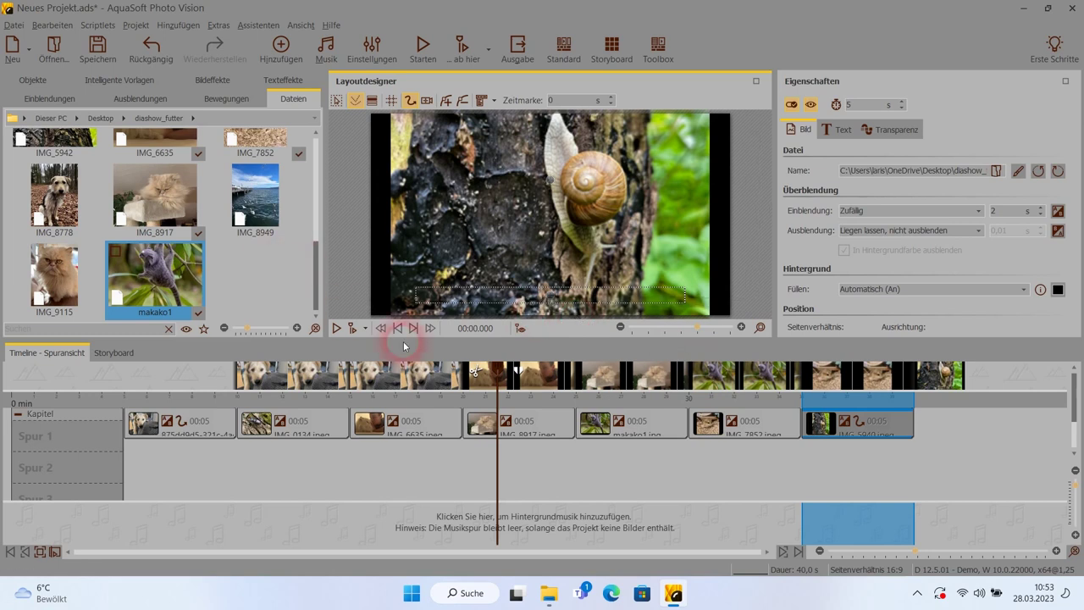
Step: Apply the image effects Durchgerissen to IMG_5940, the tilted Sofortbild to IMG_6635 and Spiegelung to IMG_7852
left_click(213, 81)
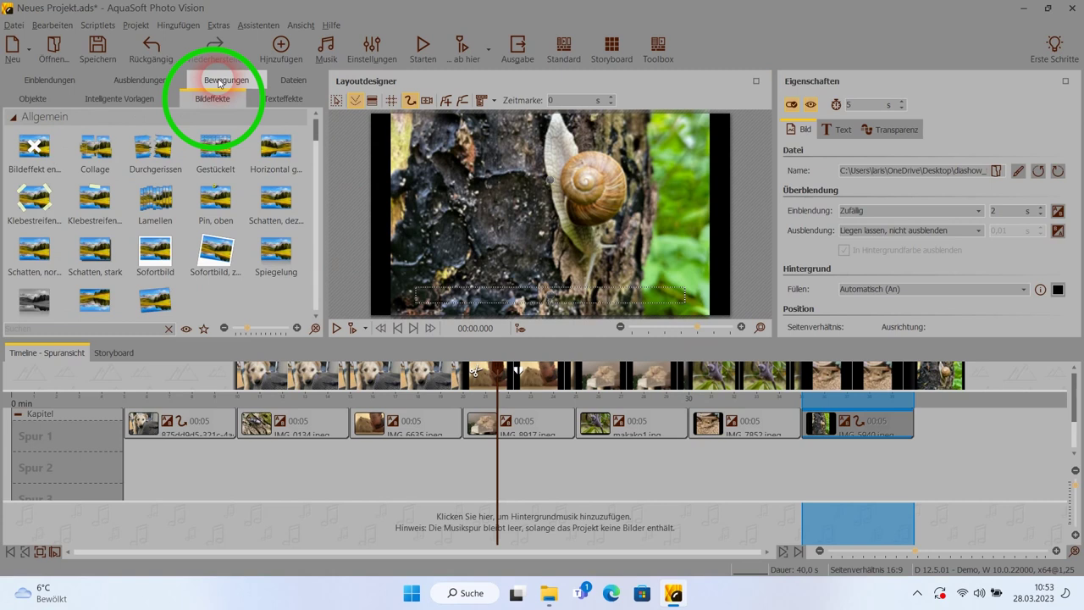
left_click_drag(151, 147, 432, 180)
left_click(407, 428)
left_click(94, 199)
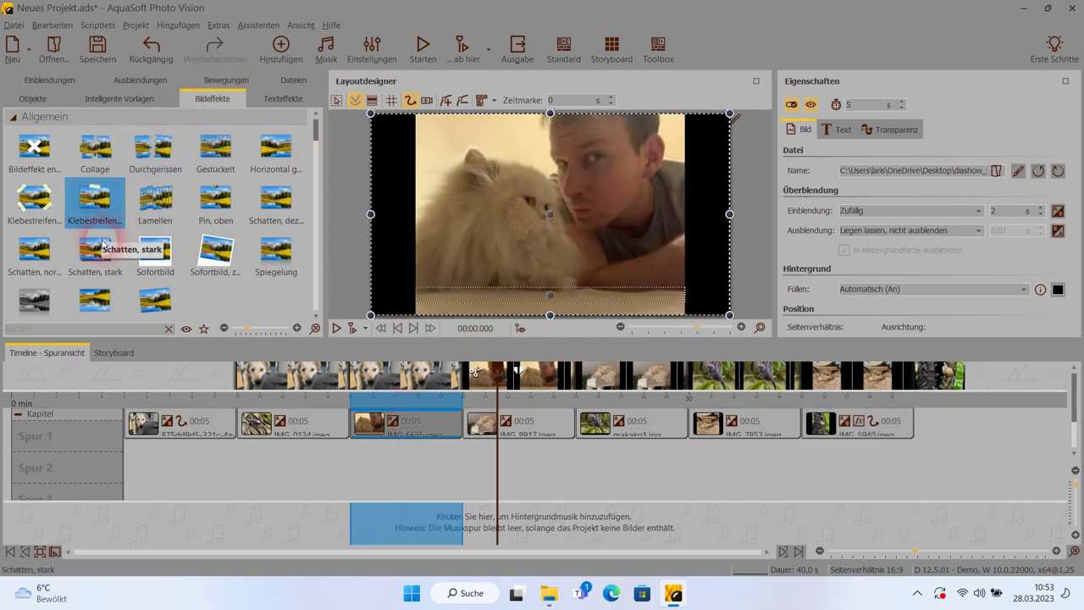
left_click_drag(215, 250, 511, 186)
left_click(721, 423)
left_click_drag(276, 250, 529, 205)
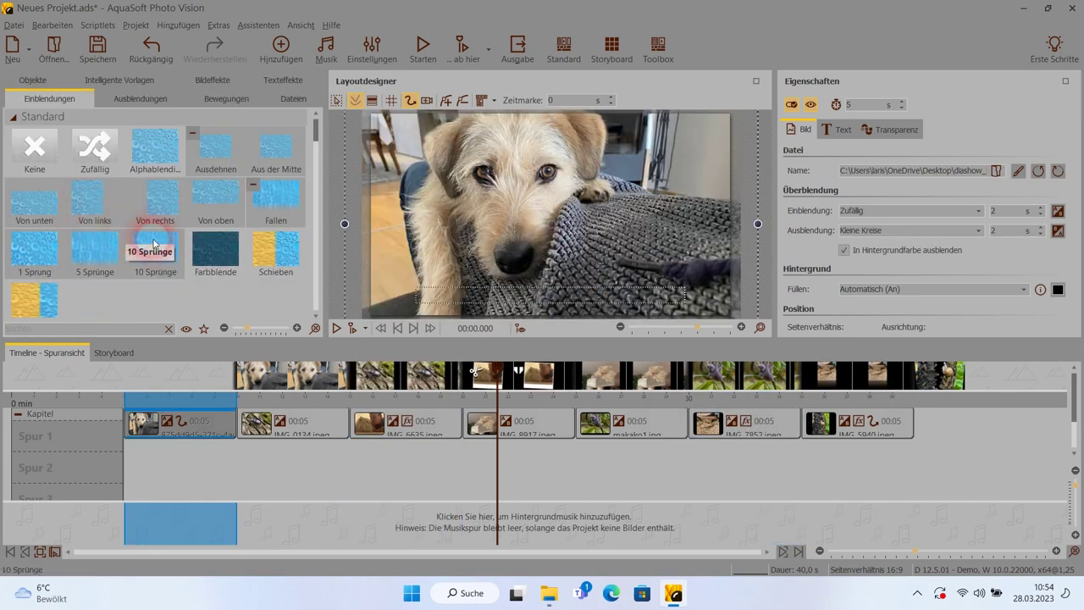
Step: Give the first dog clip the 5 Sprünge variant of the Fallen fade-in and preview it from the beginning
left_click_drag(106, 245, 143, 418)
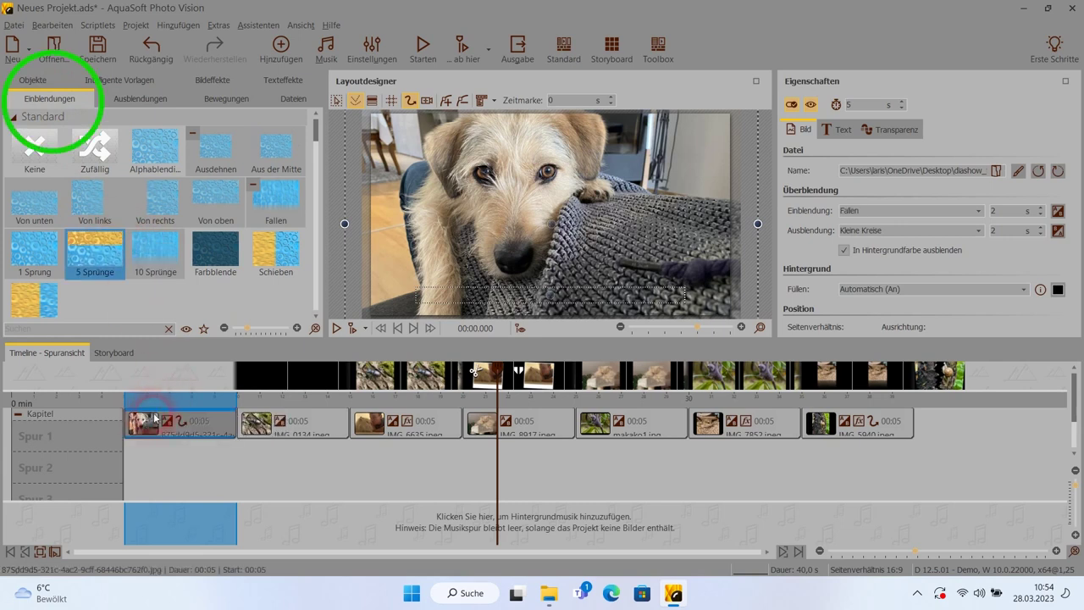
left_click(336, 328)
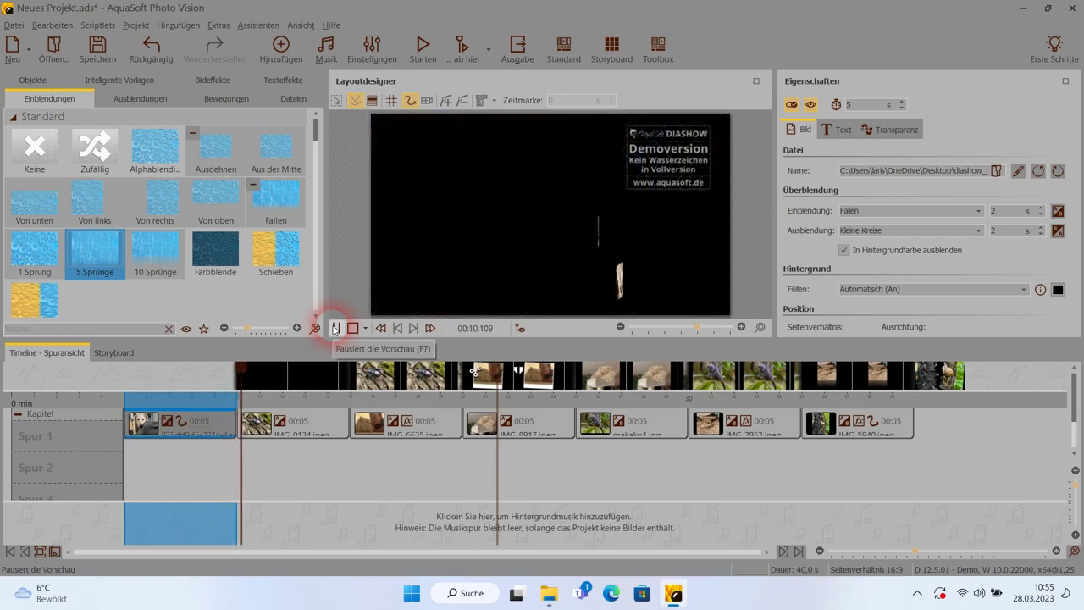
left_click(353, 328)
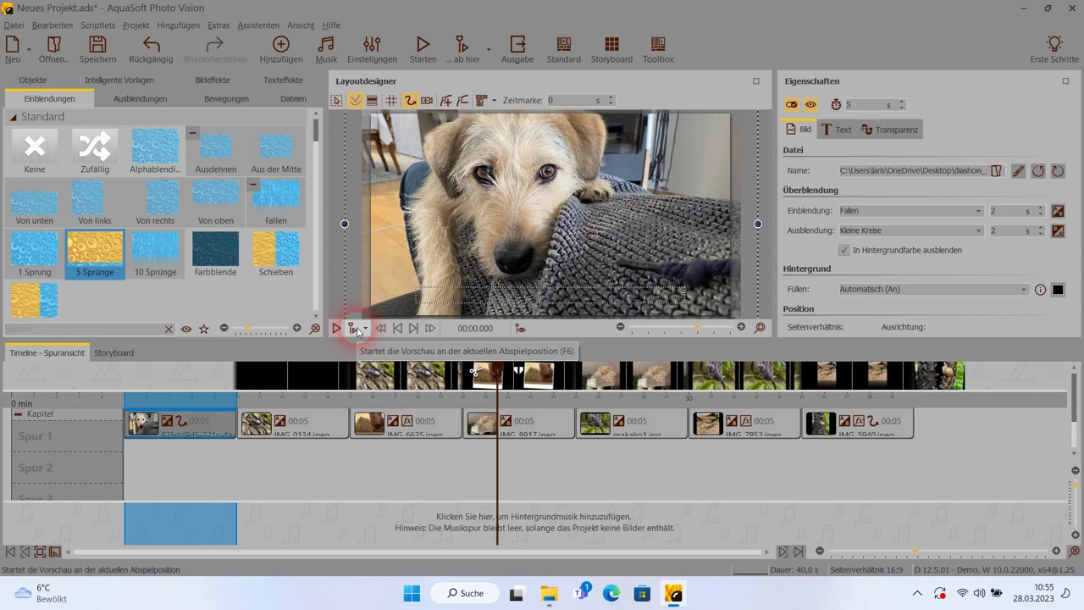
Step: Apply the 3D fade-in Kugel to the beetle clip IMG_0134
left_click(310, 428)
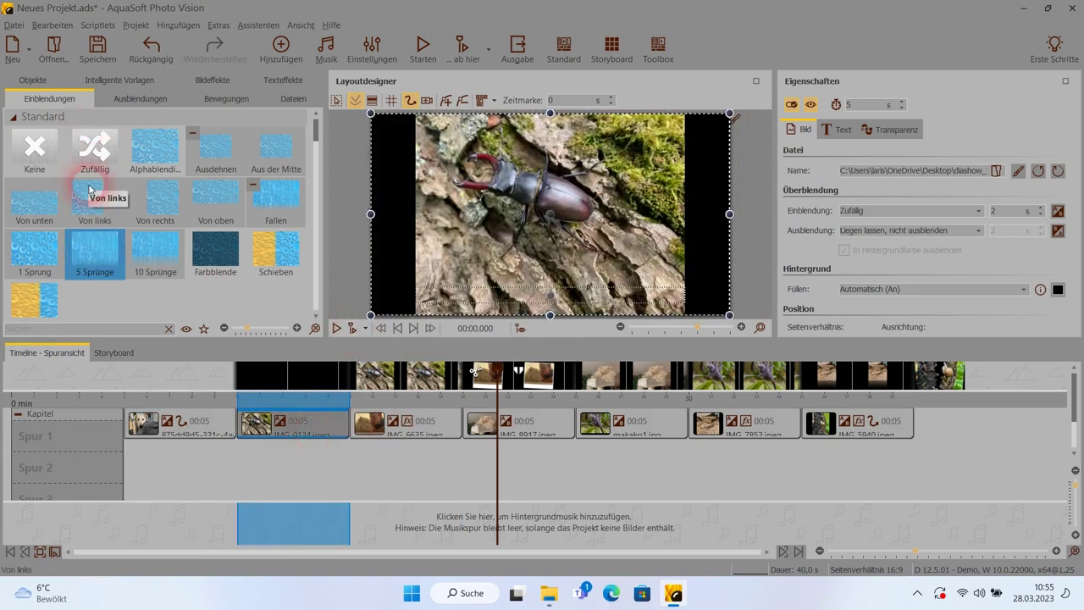
scroll(129, 283, "down", 2)
scroll(129, 283, "down", 2)
left_click_drag(214, 289, 271, 428)
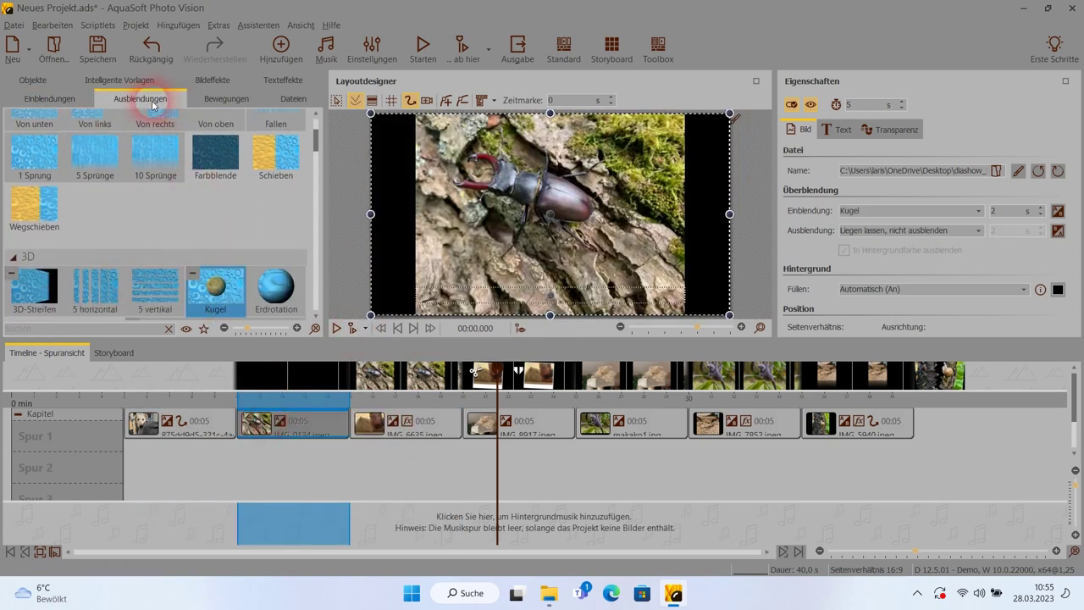
Step: Apply the Wassertropfen fade-out to the beetle clip IMG_0134 and move the playhead to the clip's beginning
left_click(140, 98)
left_click_drag(316, 175, 331, 419)
left_click(245, 377)
left_click(377, 349)
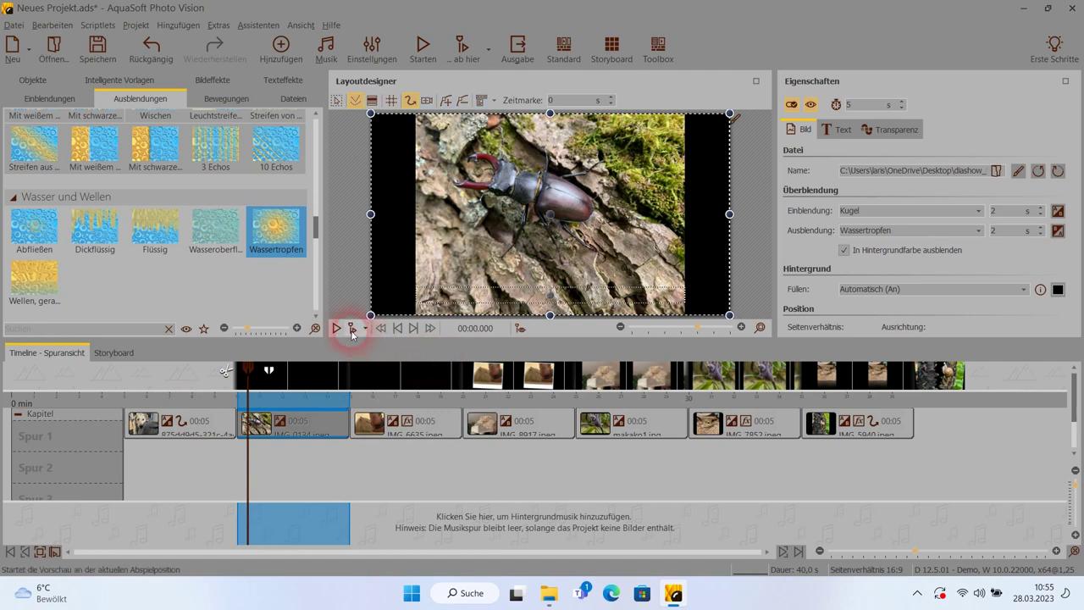
Step: Preview the beetle clip with its Kugel fade-in and Wassertropfen fade-out from the playhead position and stop the playback
left_click(353, 331)
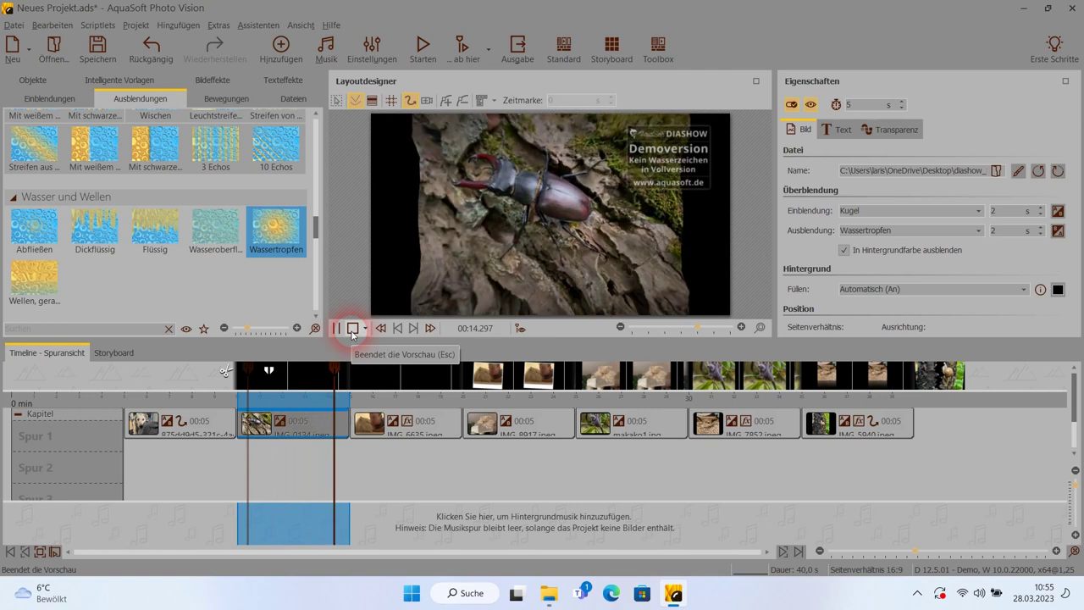
left_click(353, 331)
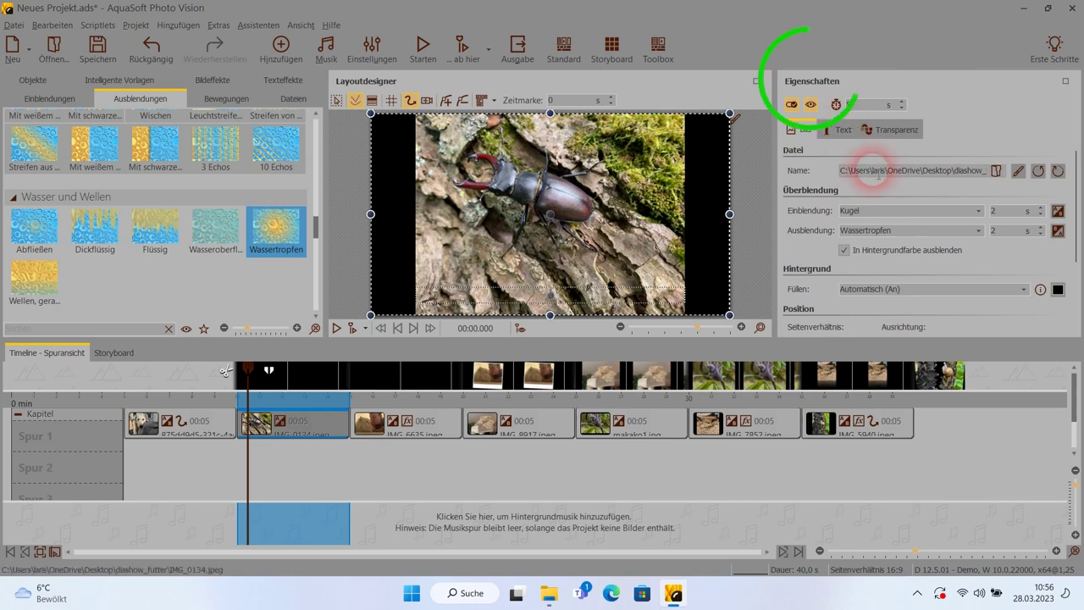
Step: Look through the fade-in and fade-out choices for the beetle clip and set its Kugel fade-in duration to 2.75 s
left_click(979, 212)
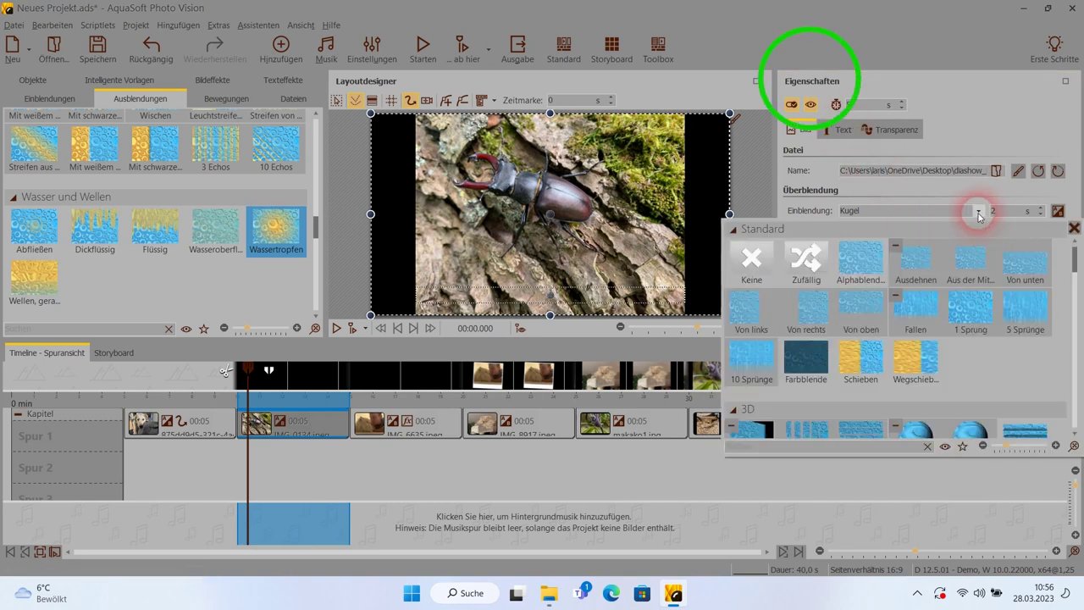
left_click(978, 212)
left_click(978, 231)
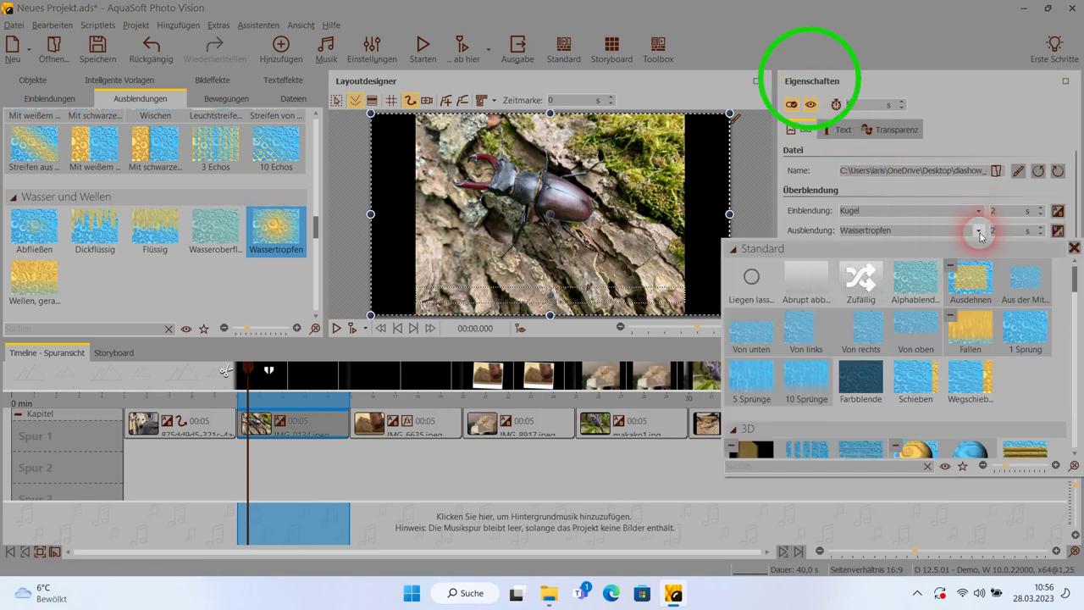
left_click(980, 232)
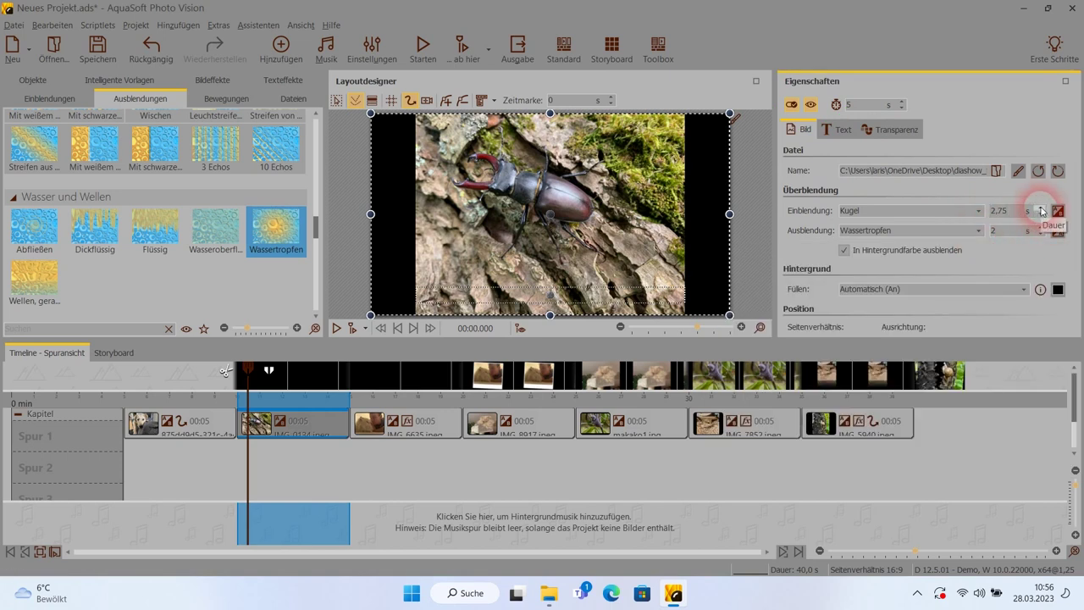
Step: Add the caption "Hirschkäfer" to the beetle image and return to its image properties
left_click(839, 130)
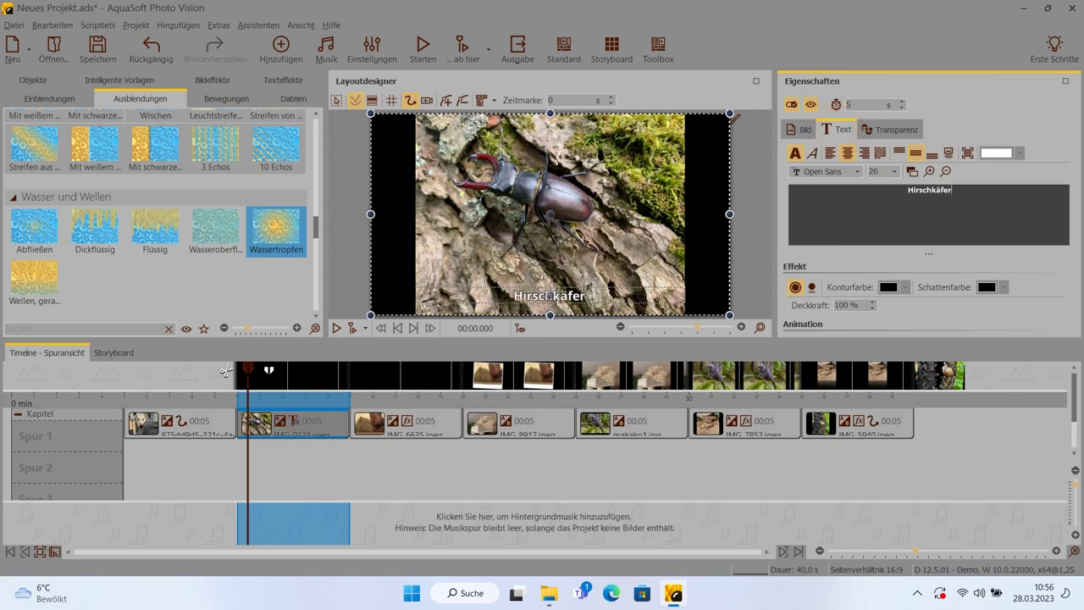
left_click(881, 129)
left_click(800, 132)
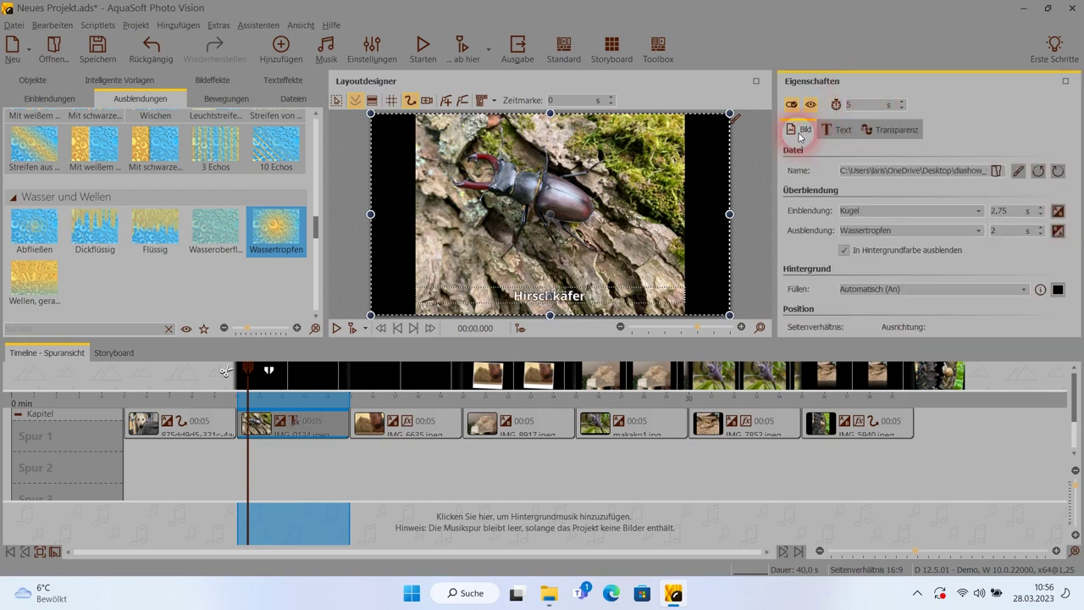
Step: Play the complete slideshow in full screen to check all images, effects and transitions
left_click(584, 74)
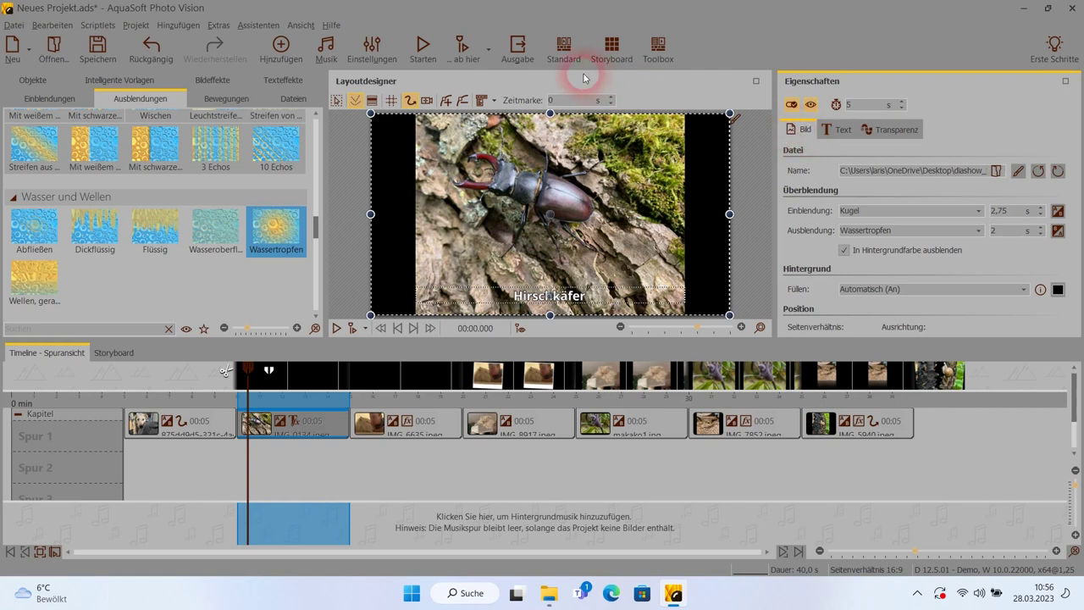
left_click(422, 52)
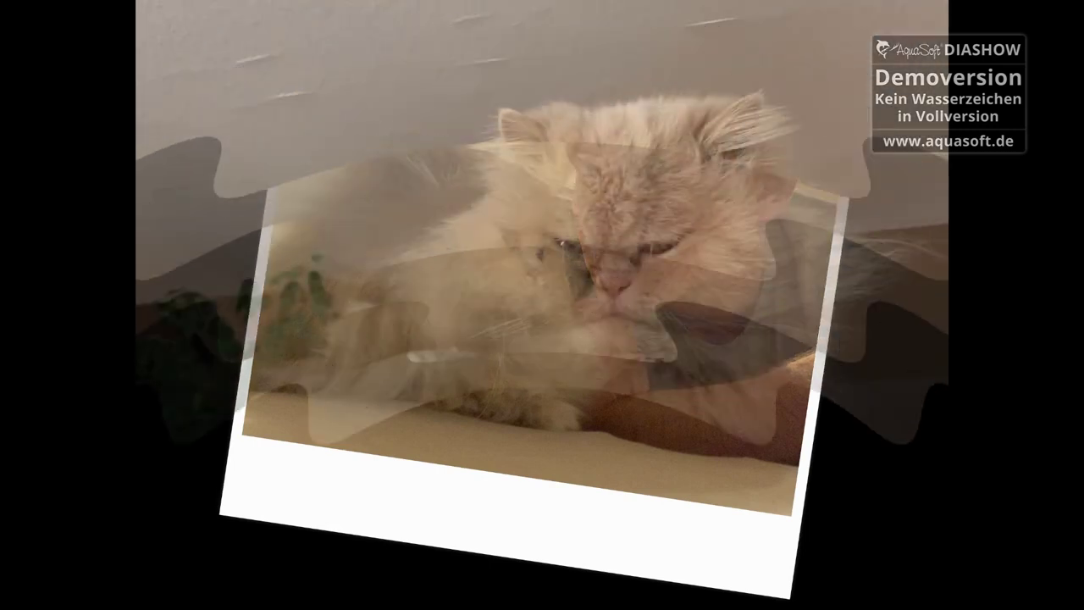
Step: Start the video output of the slideshow and choose MP4 as the export format
left_click(517, 47)
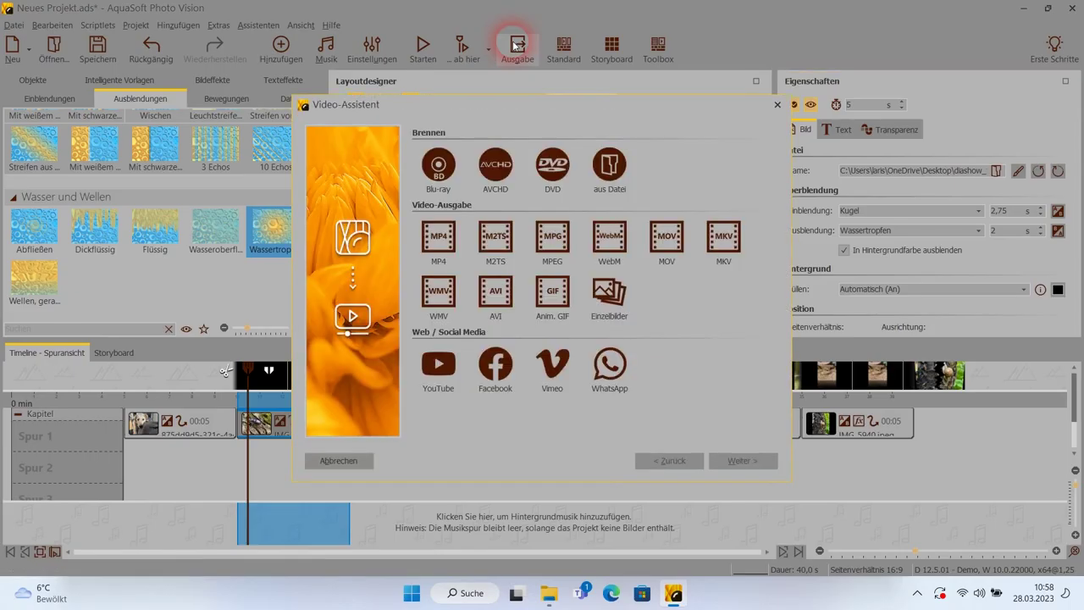
left_click(416, 186)
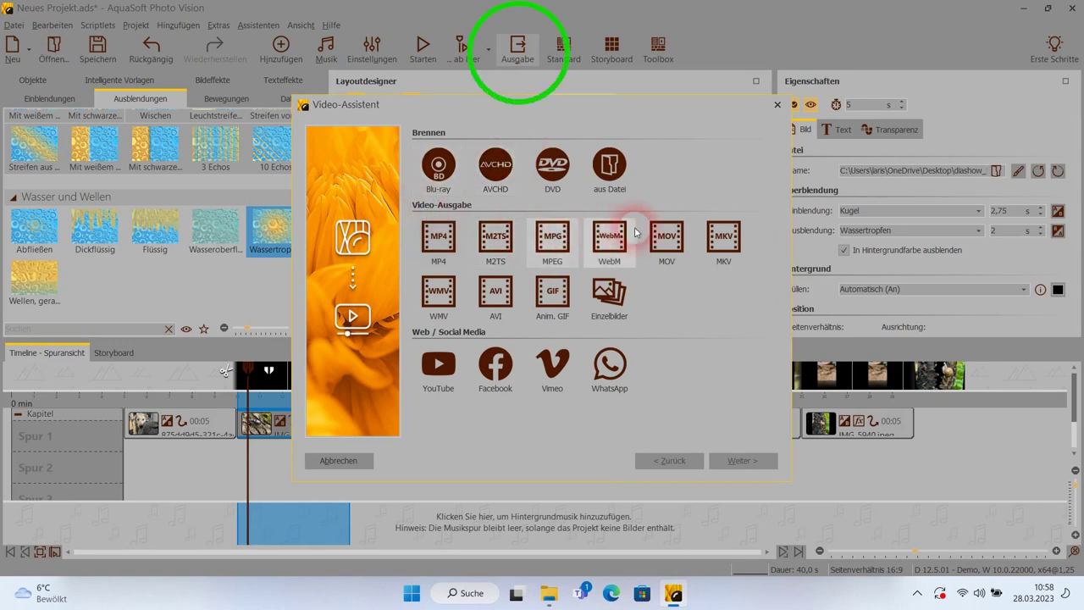
left_click(448, 239)
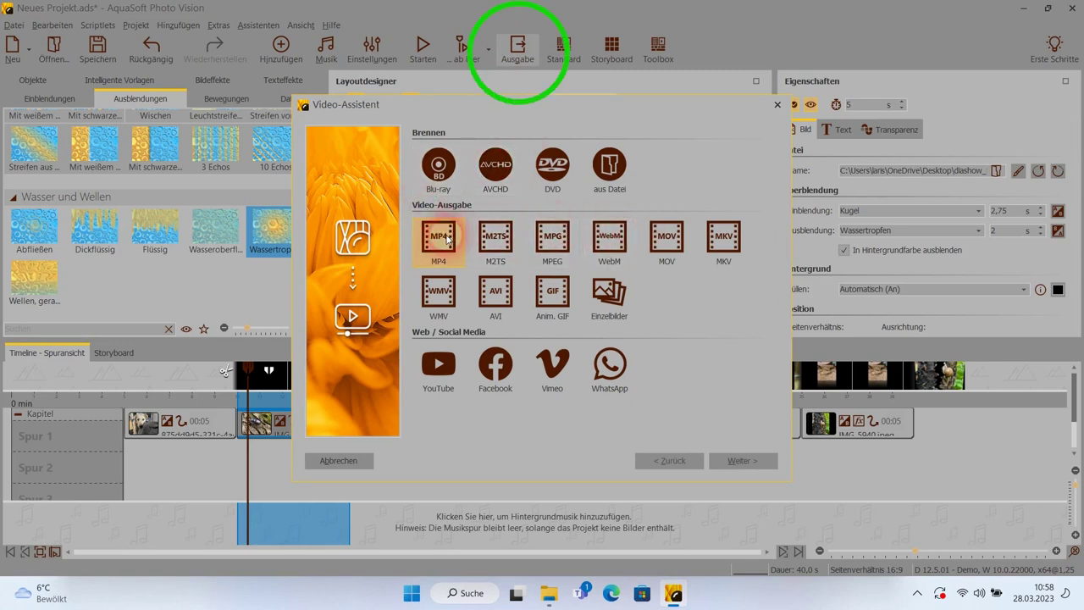
left_click(742, 464)
left_click(736, 462)
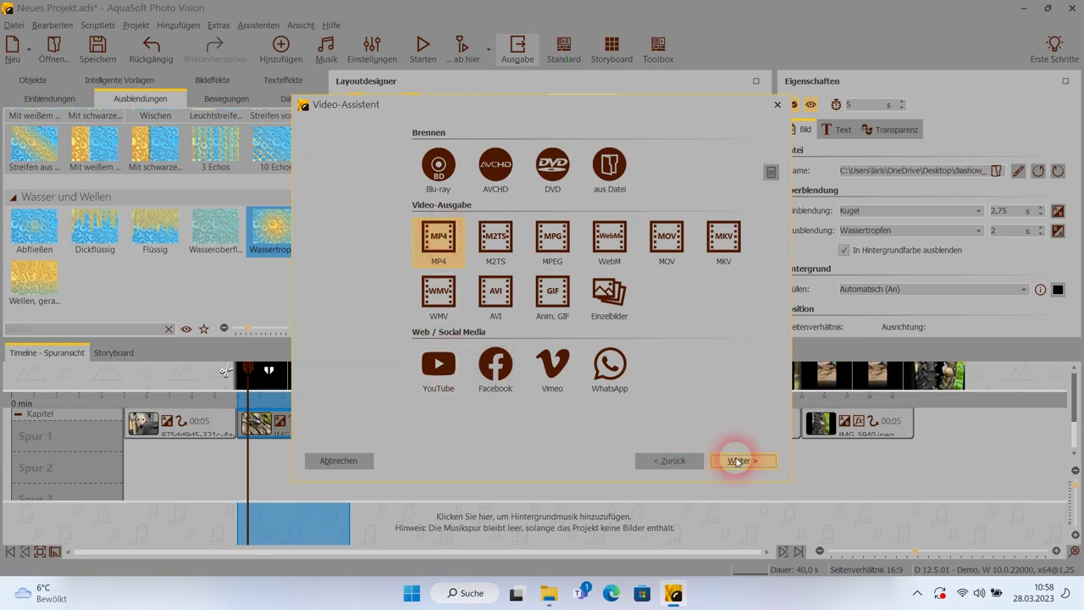
Step: Create the full slideshow video as video.mp4 in the Documents folder, using the Standard template
left_click(615, 163)
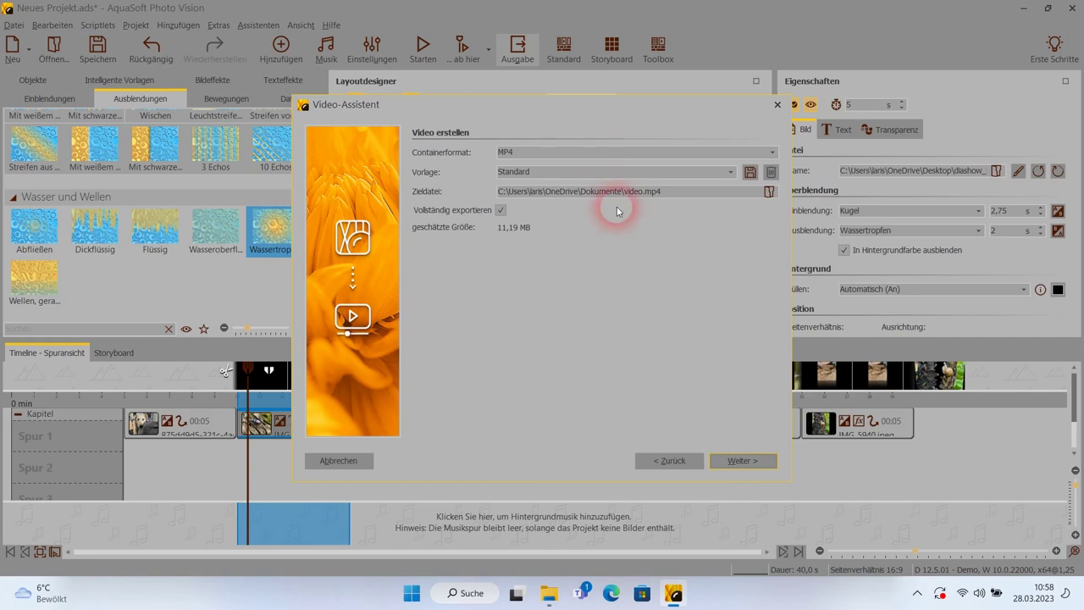
left_click(743, 461)
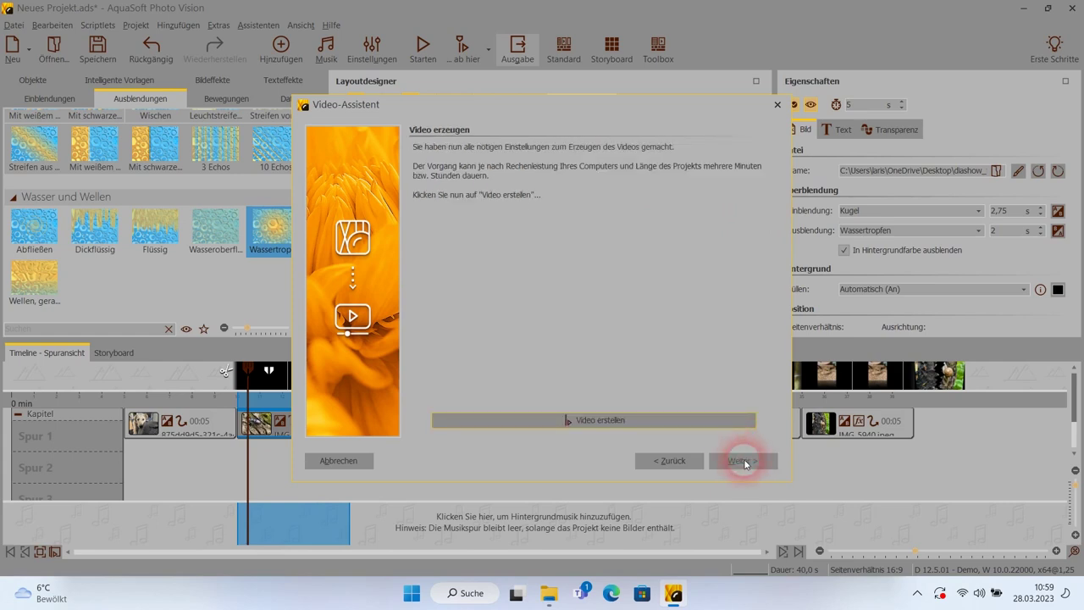
left_click(710, 421)
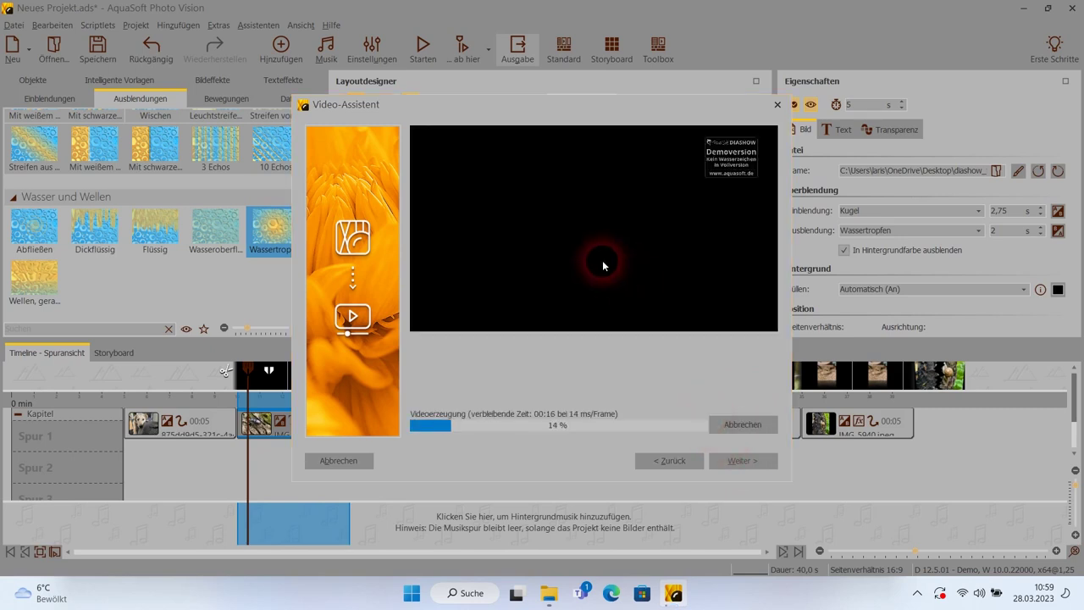